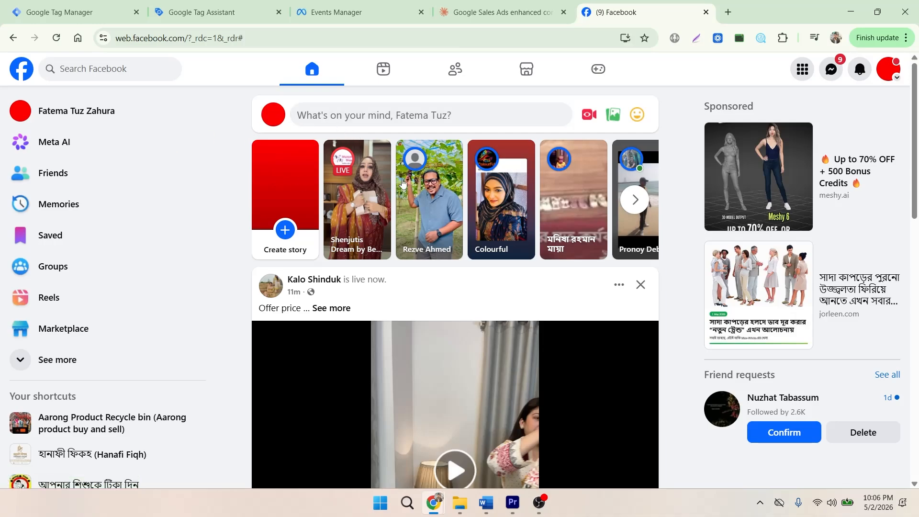
Open Ads Manager from the Facebook home page.
left_click(894, 80)
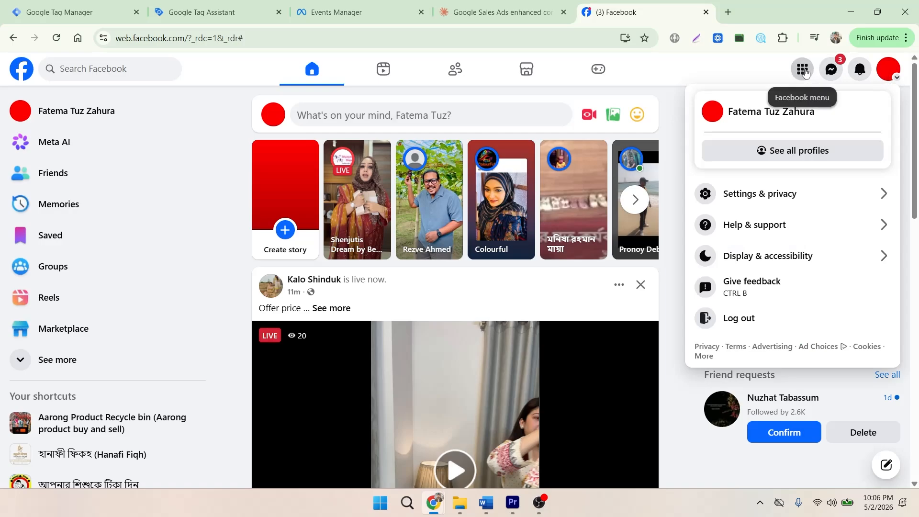
left_click(803, 71)
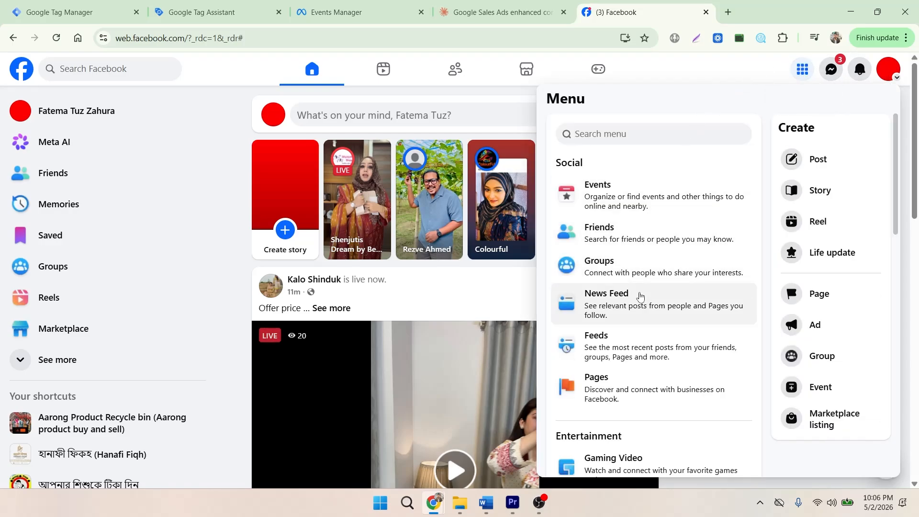
scroll(613, 331, "down", 3)
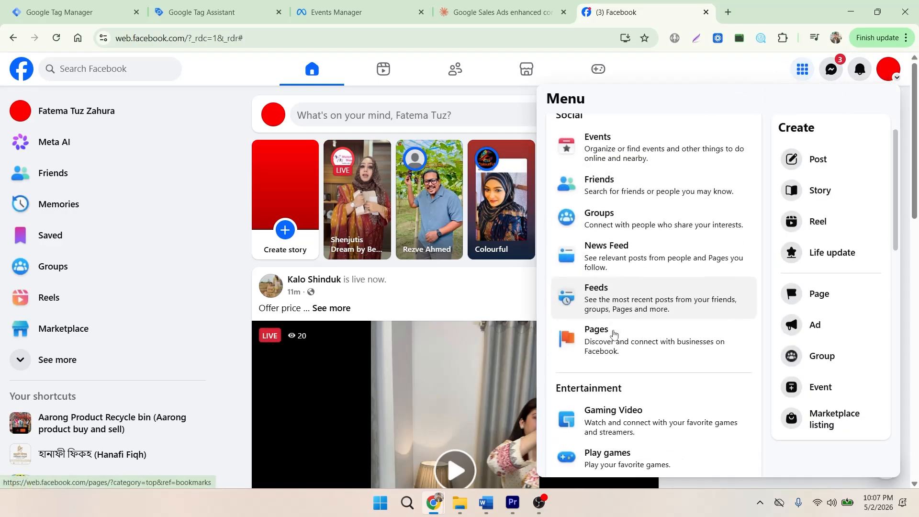
scroll(615, 334, "down", 10)
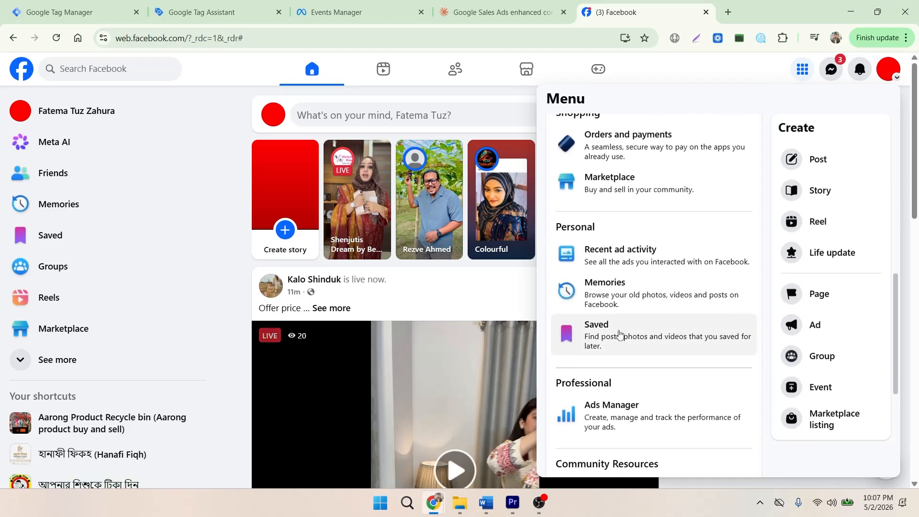
left_click(632, 238)
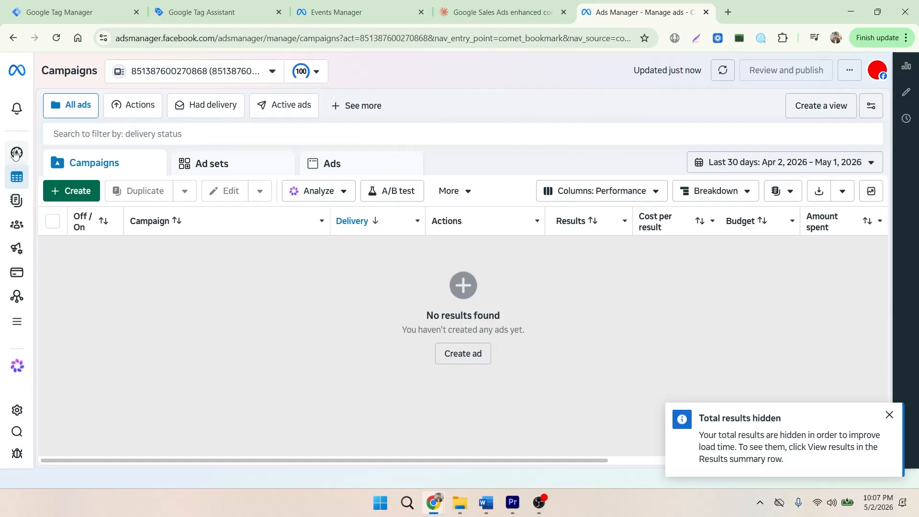
Go to Business settings from the Ads Manager tools to start a new business portfolio.
mouse_move(2, 221)
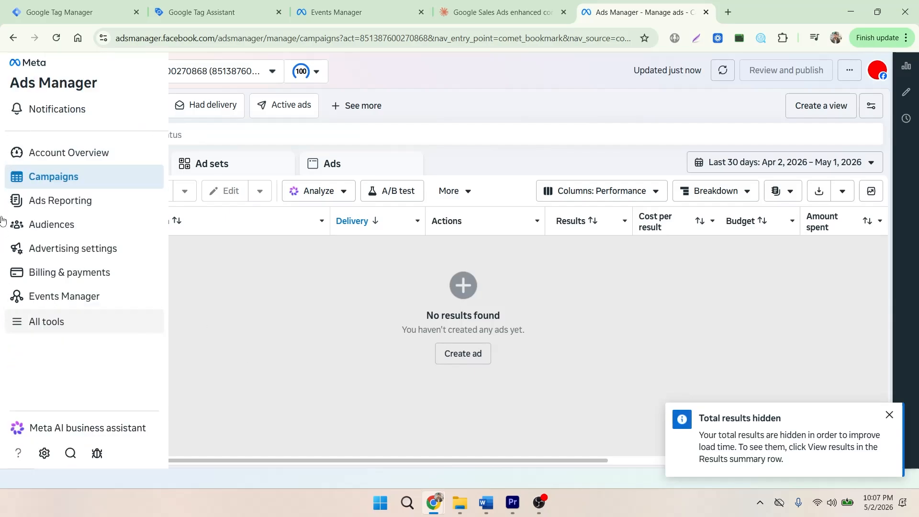
left_click(40, 327)
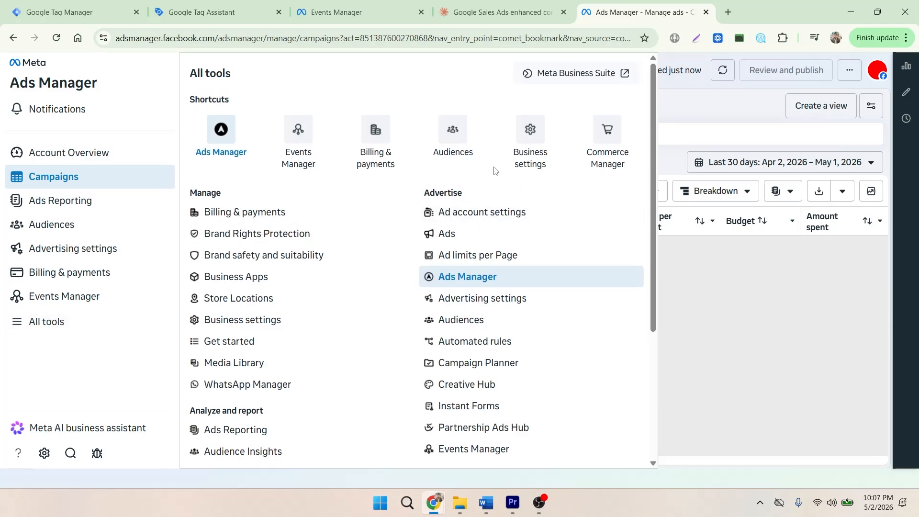
left_click(529, 141)
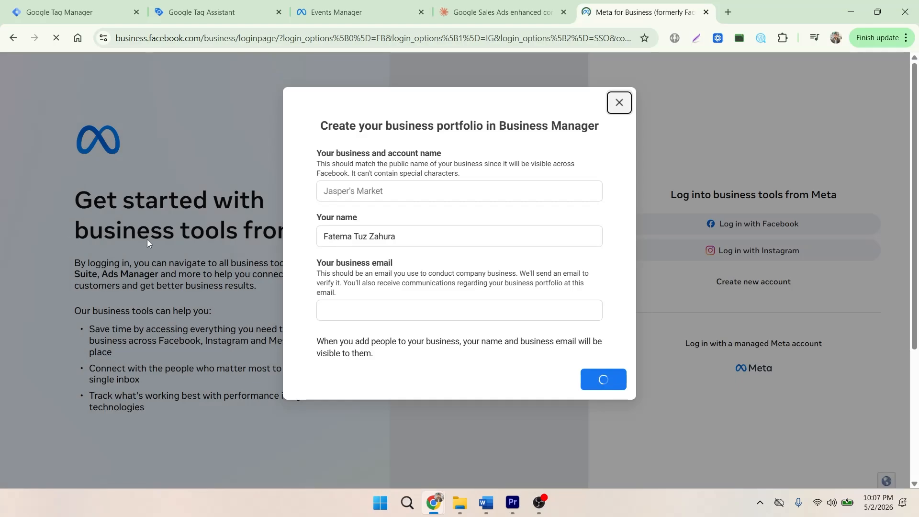
Enter "Marf Digital" as the new portfolio's business and account name.
left_click(345, 198)
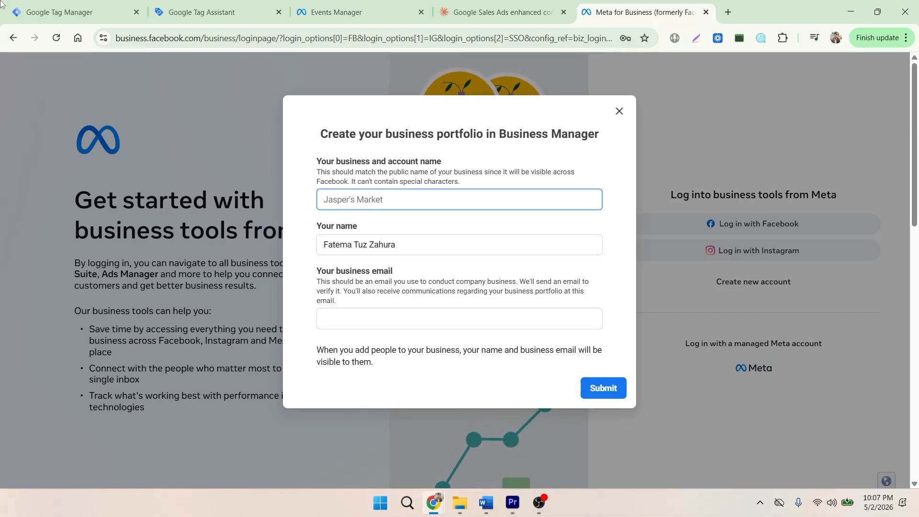
type("Marf Dig")
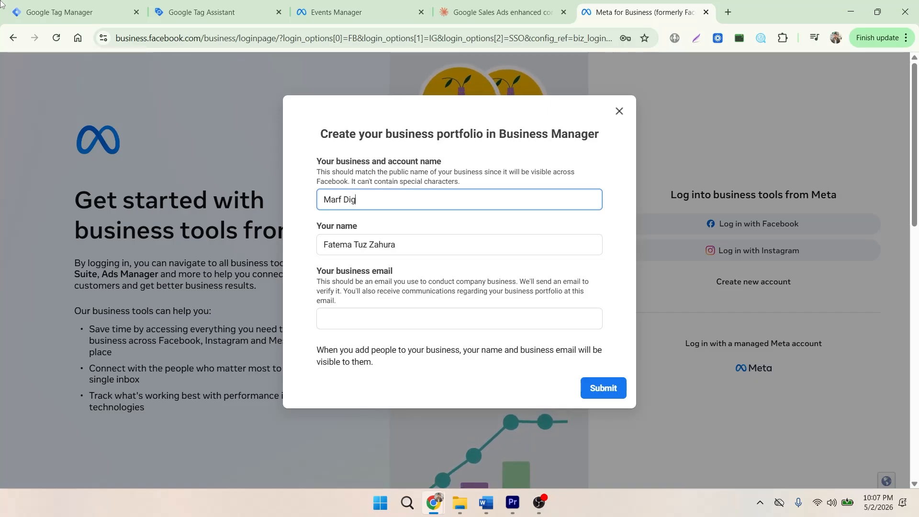
type("ital")
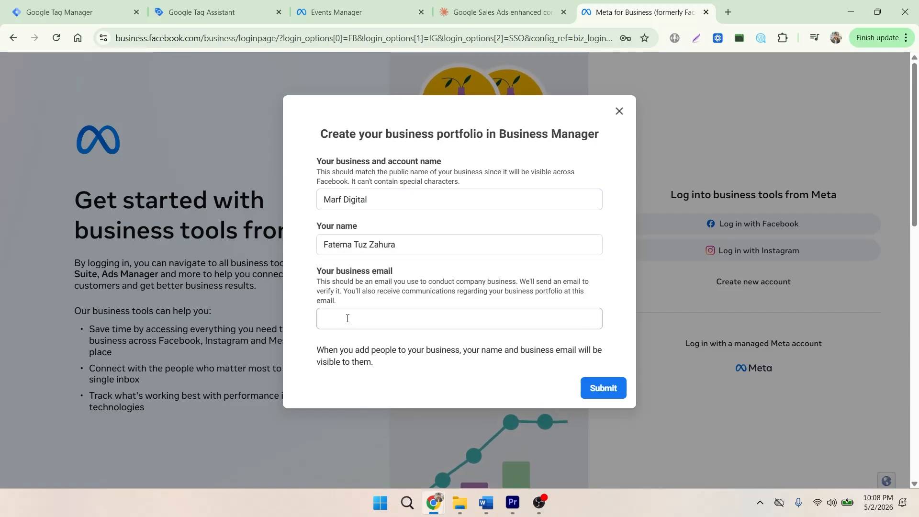
Enter the business e-mail address and submit the form to create the business portfolio.
left_click(347, 319)
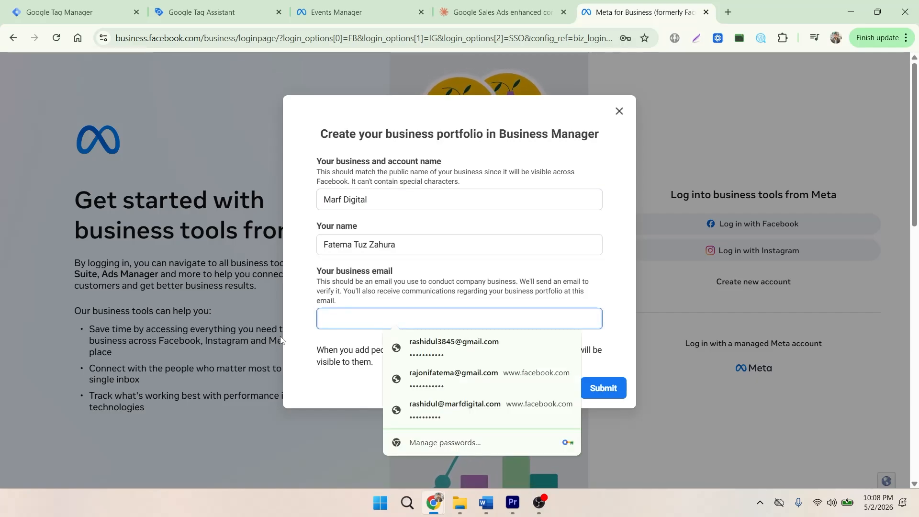
key("Caps_Lock")
key("Caps_Lock")
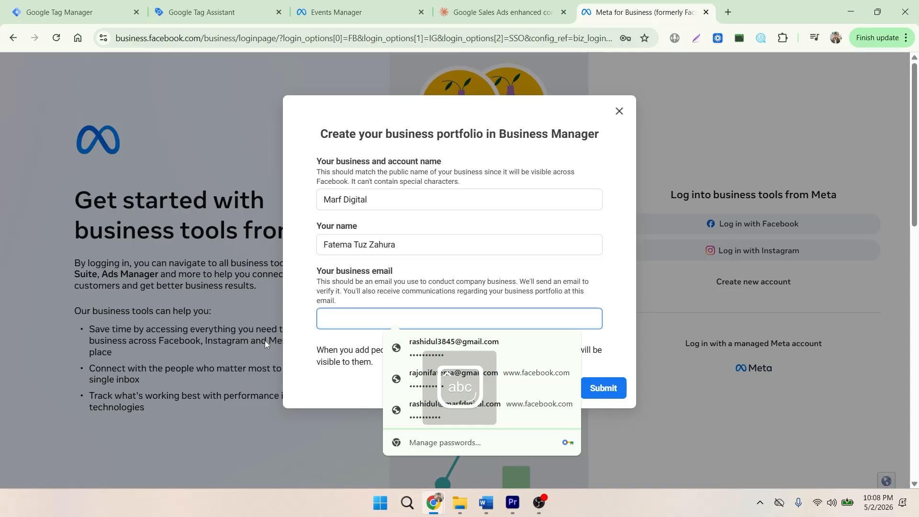
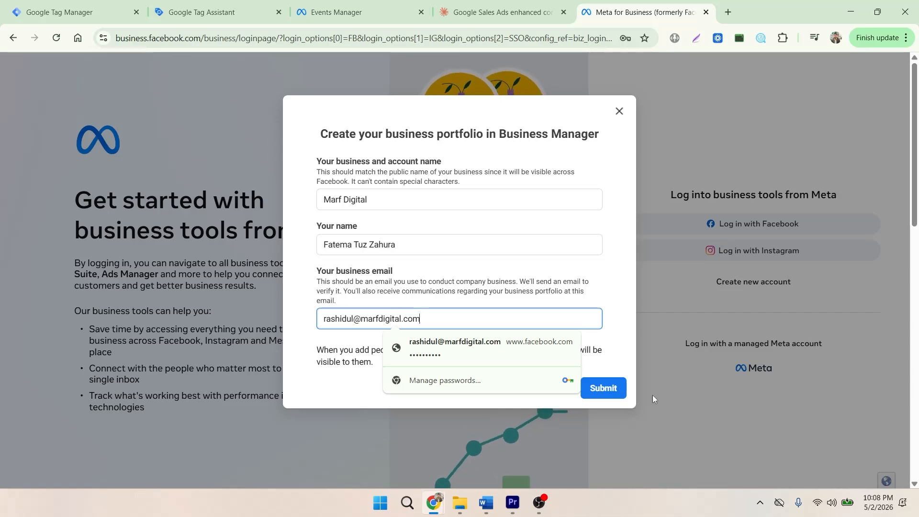
left_click(608, 282)
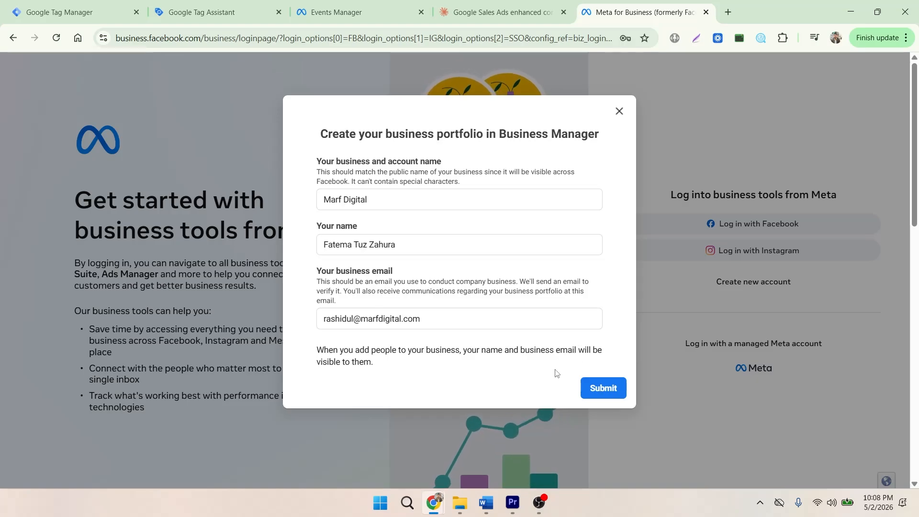
left_click(602, 389)
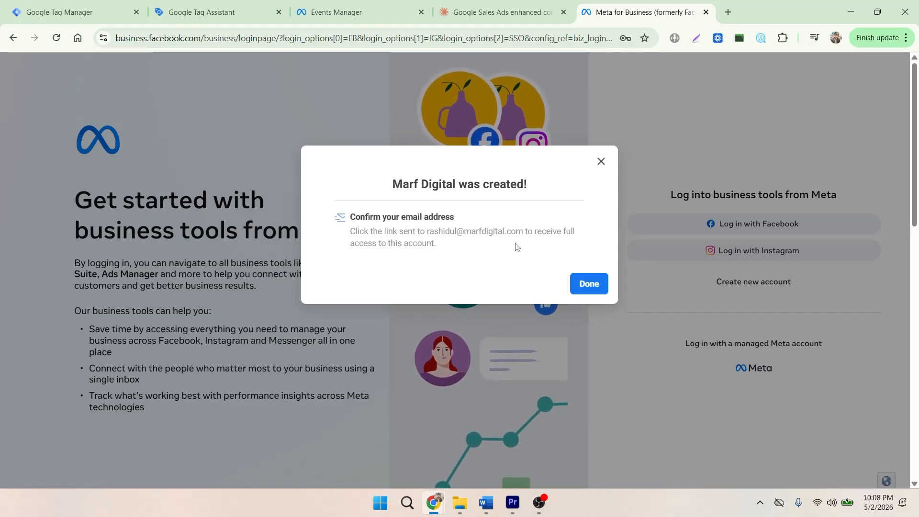
left_click(585, 285)
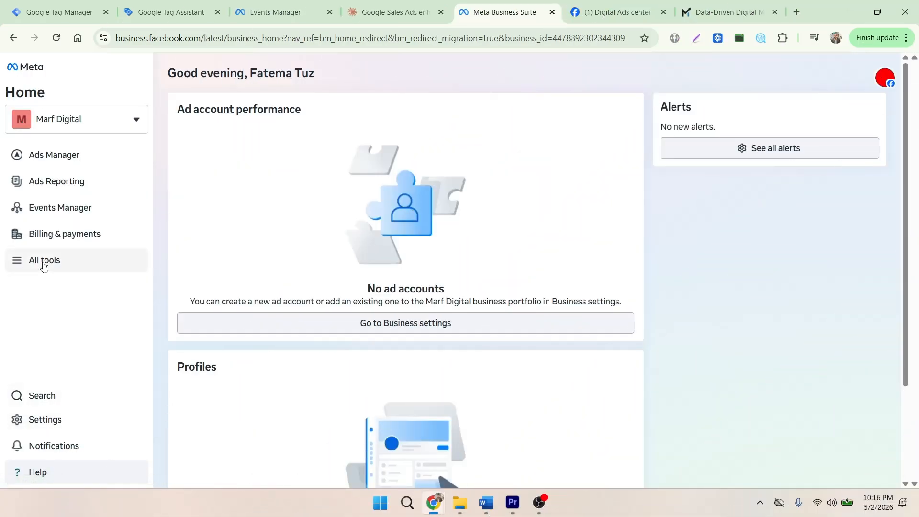
In the Marf Digital portfolio's People settings, start an invitation and enter the invitee's e-mail address.
left_click(42, 262)
left_click(369, 152)
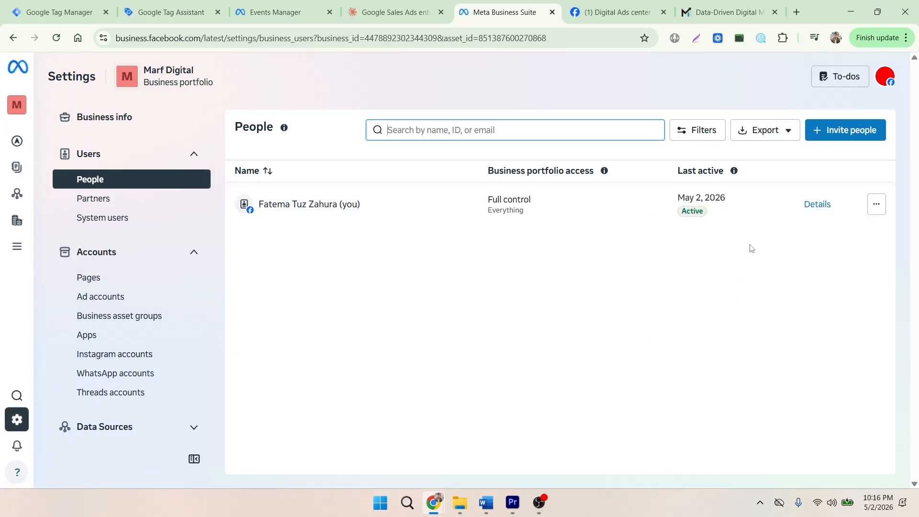
left_click(819, 134)
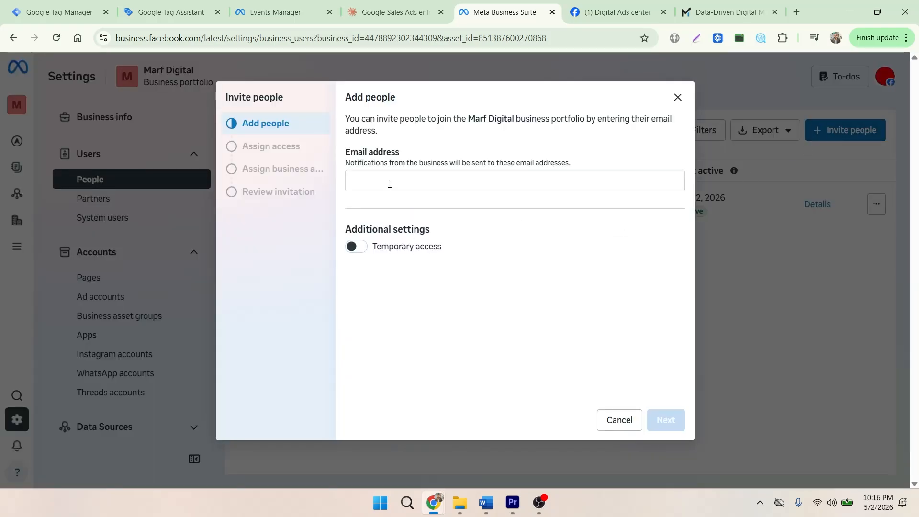
left_click(390, 184)
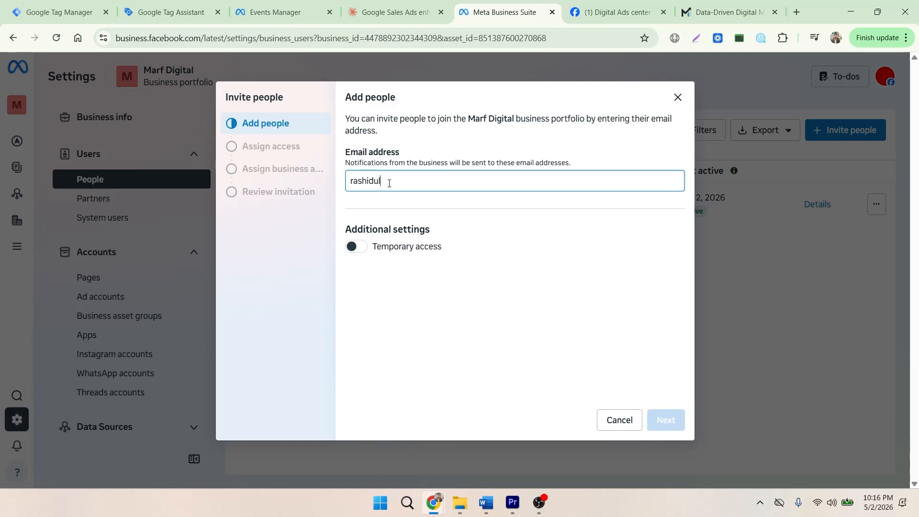
left_click(348, 287)
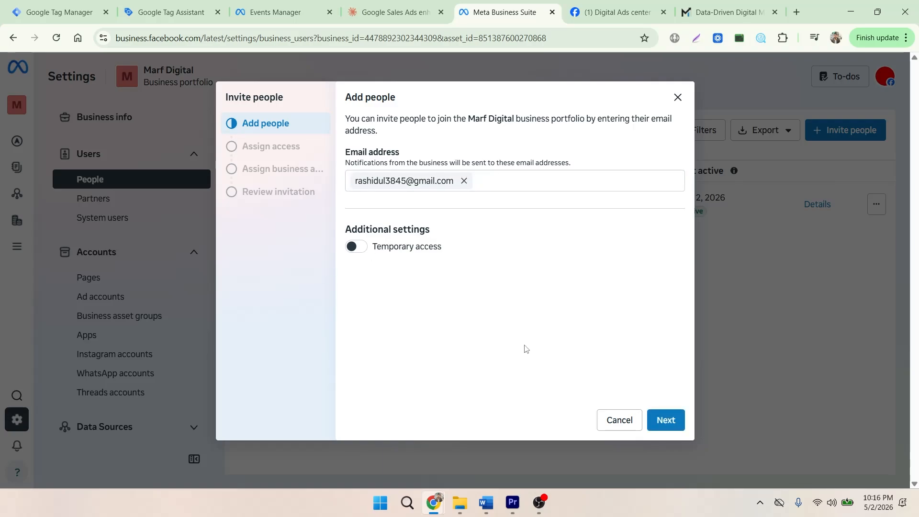
left_click(667, 423)
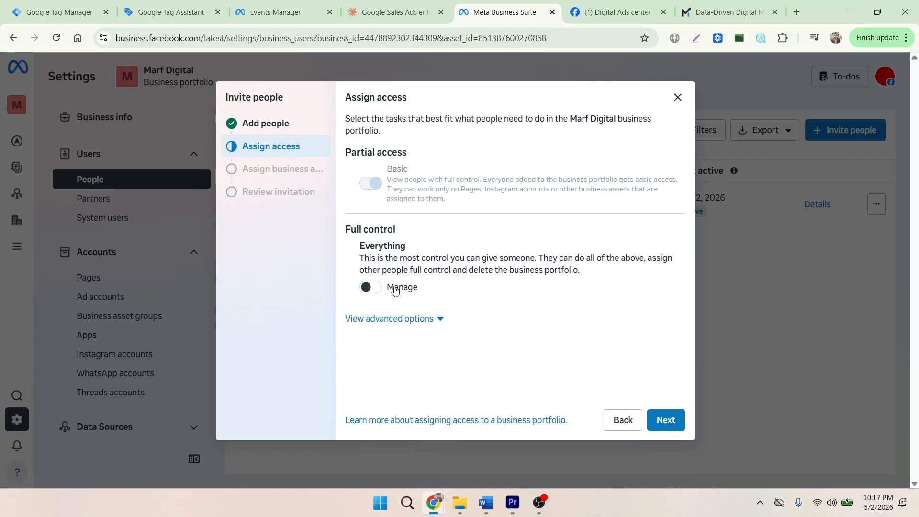
Give the invitee full control with Manage access and send the invitation without assigning any business assets.
left_click(369, 288)
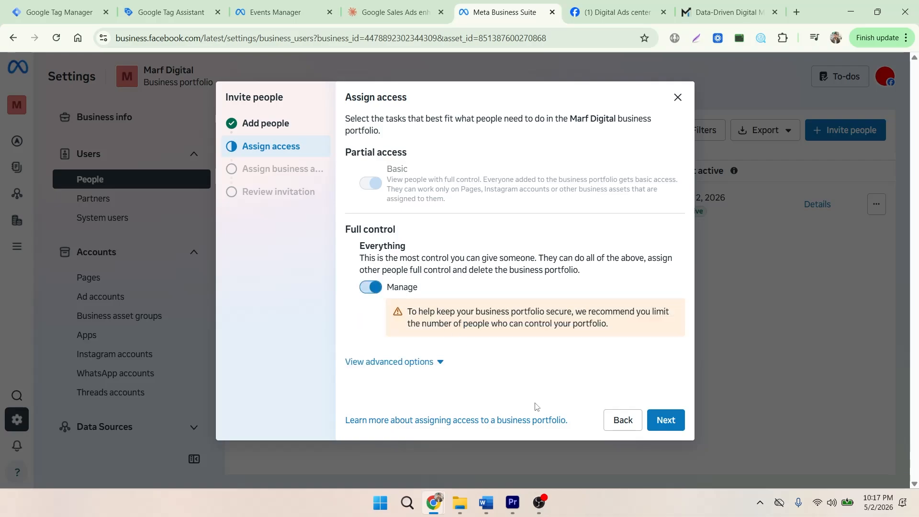
left_click(660, 425)
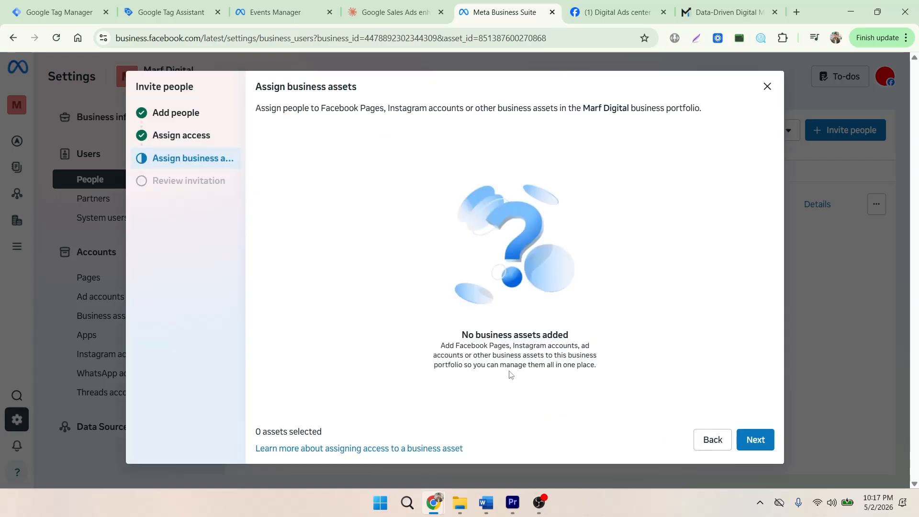
left_click(756, 440)
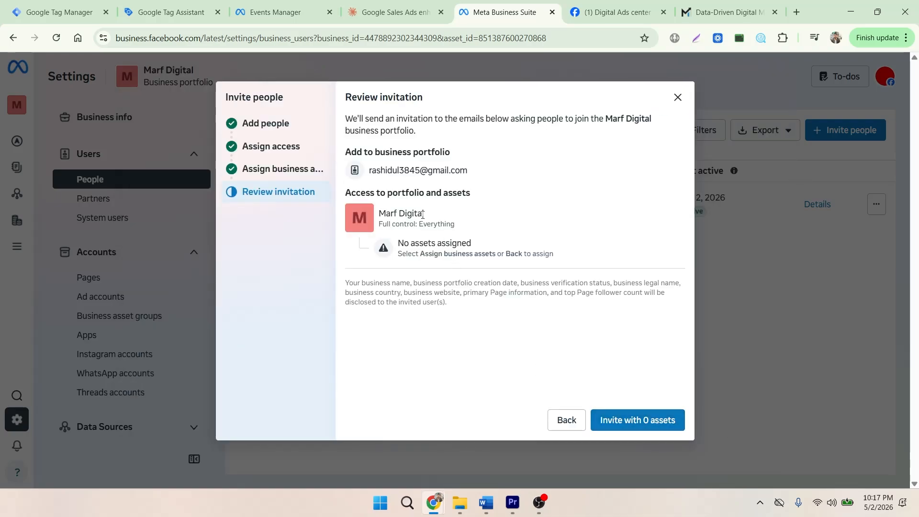
left_click(625, 422)
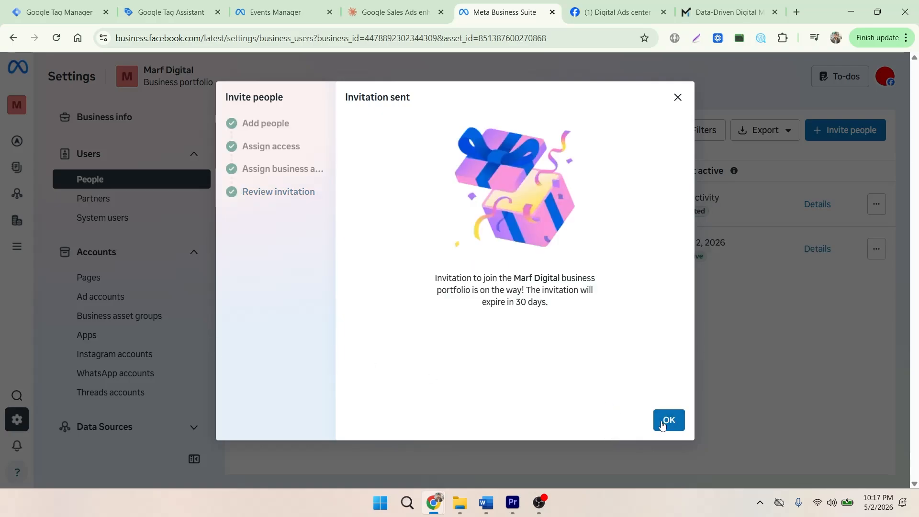
left_click(669, 421)
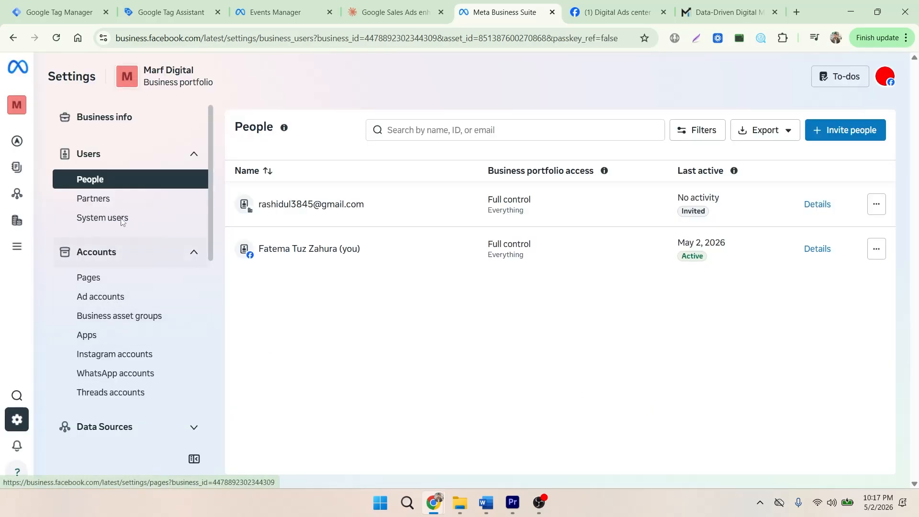
In the Marf Digital portfolio's Pages settings, start adding an existing Facebook Page and select "Digital Ads center".
left_click(112, 287)
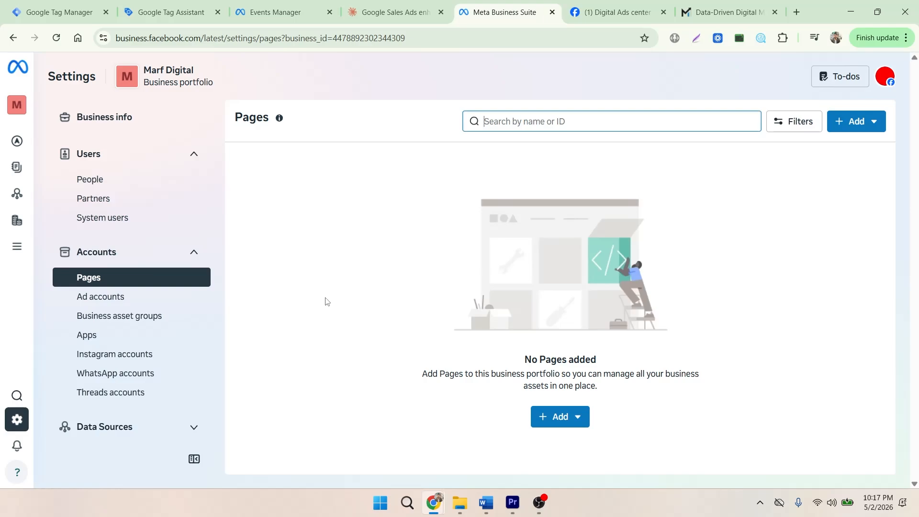
left_click(554, 418)
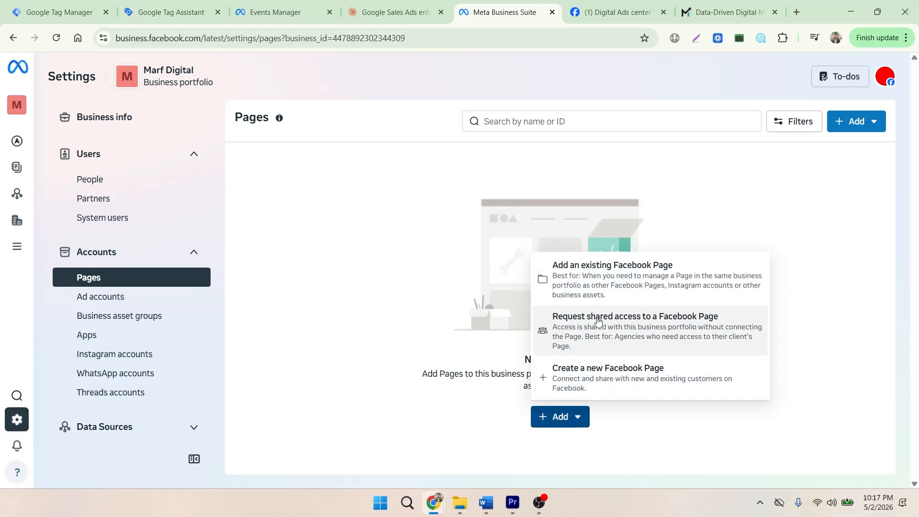
left_click(603, 274)
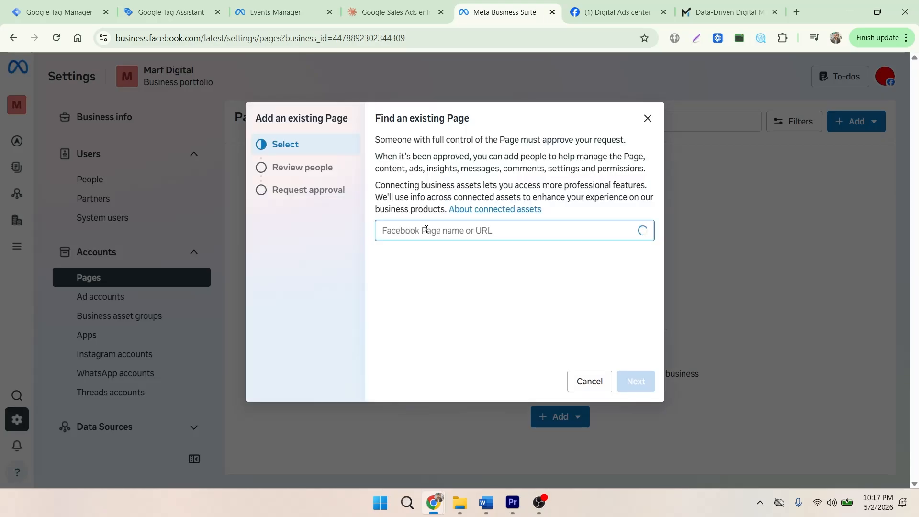
type("d")
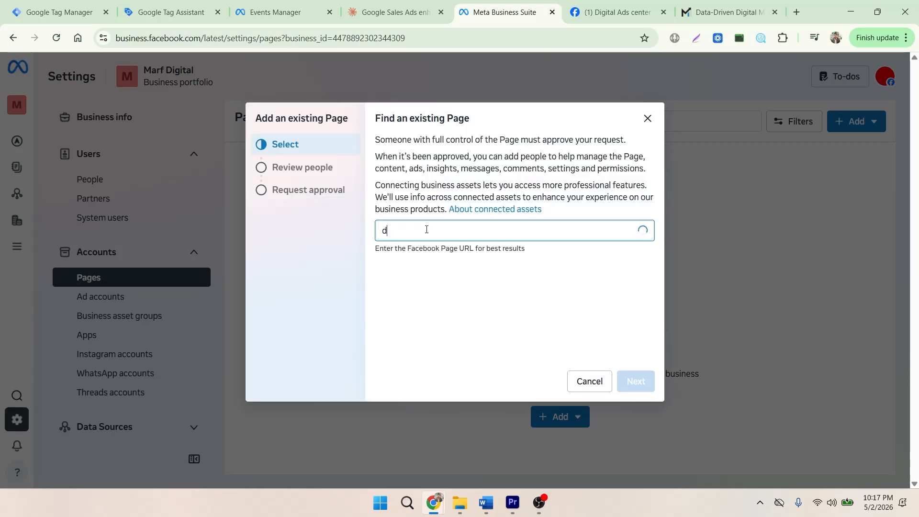
type("i")
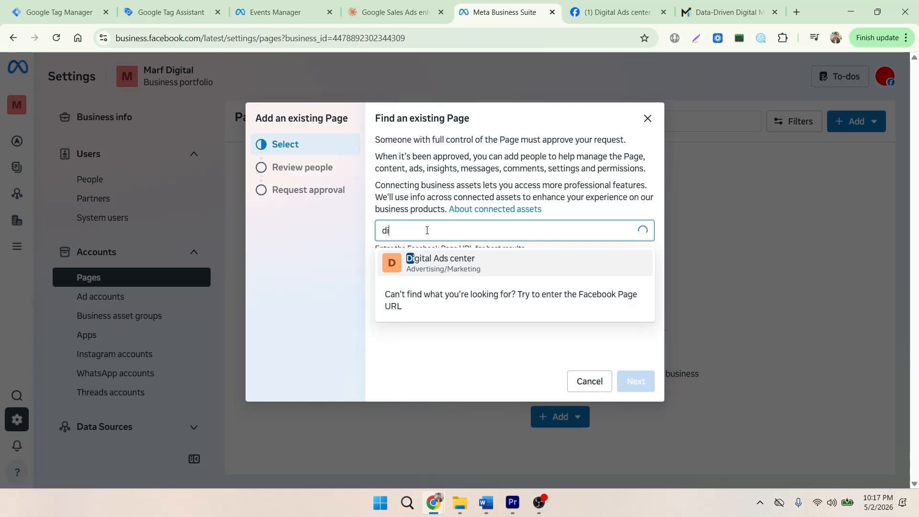
left_click(472, 267)
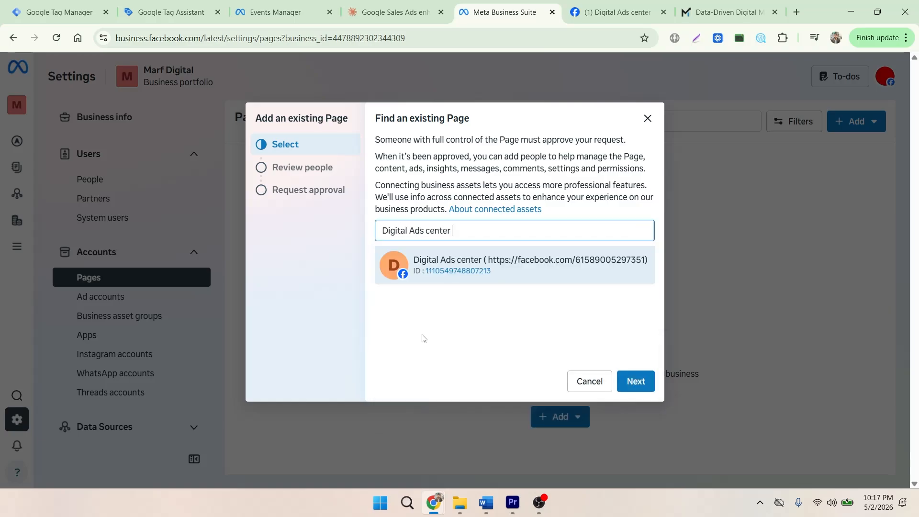
Proceed past the Page access review, agree to the Meta terms and add the Digital Ads center Page to the portfolio.
left_click(636, 382)
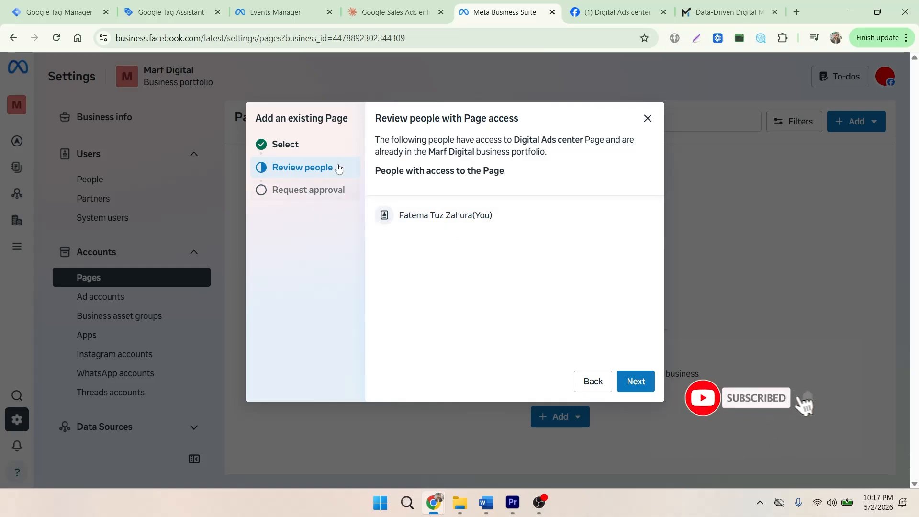
left_click(636, 381)
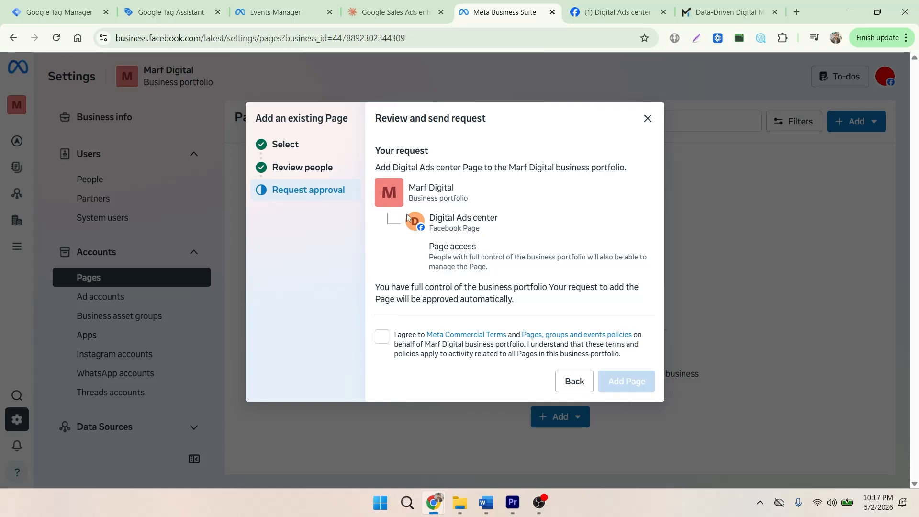
left_click(382, 336)
left_click(608, 382)
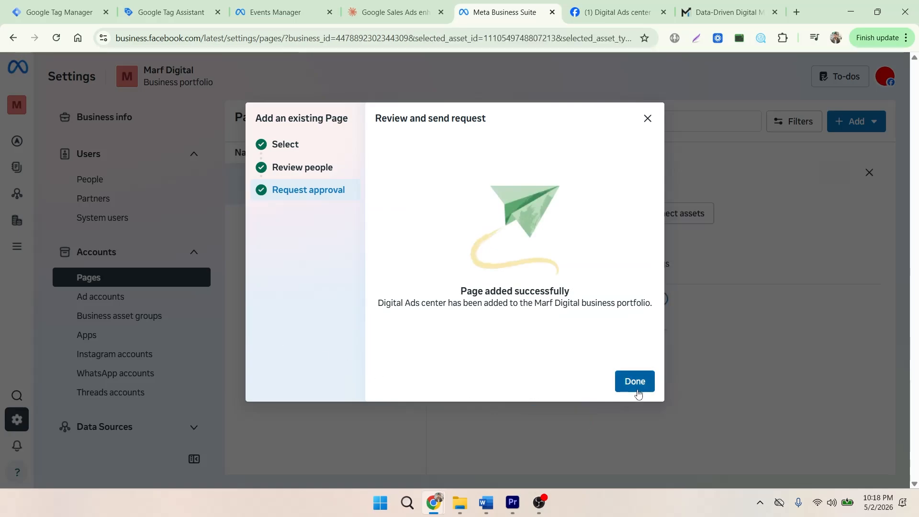
left_click(636, 381)
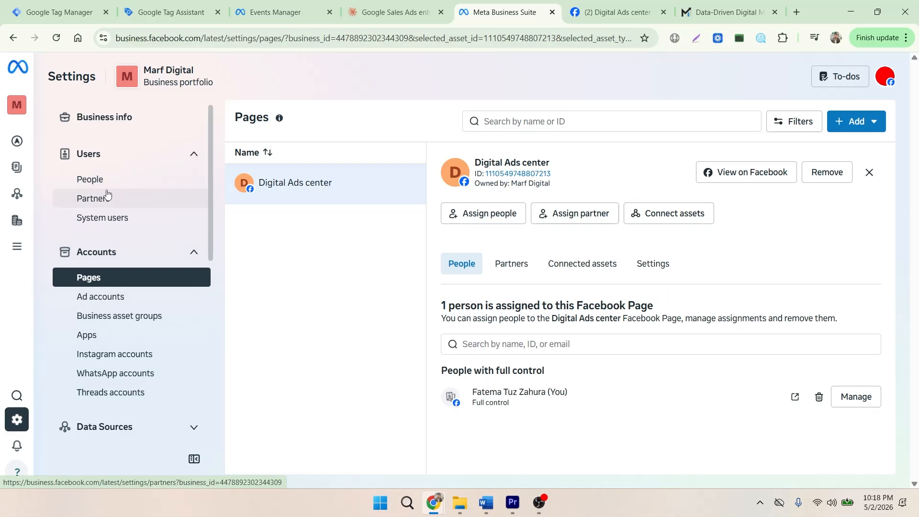
In the portfolio's ad account settings, start a new ad account named "Marf Digital" and accept the preset time zone and currency.
left_click(100, 297)
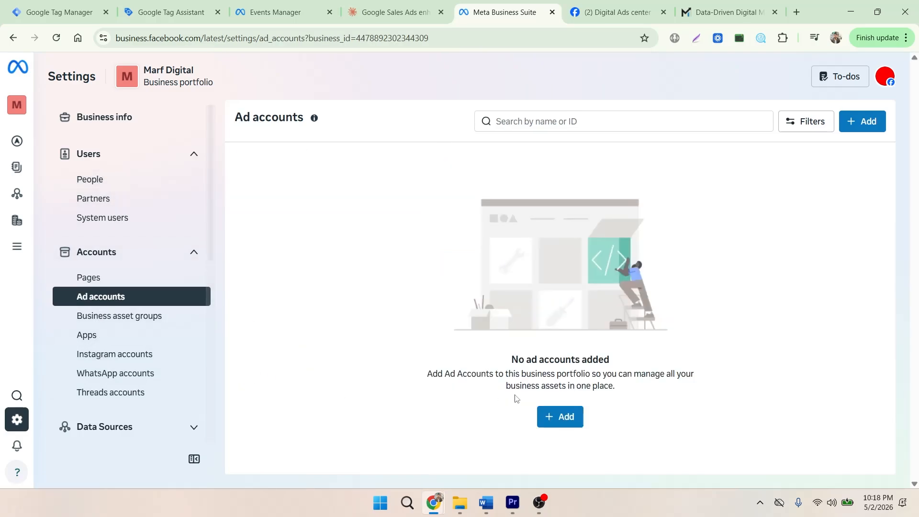
left_click(564, 419)
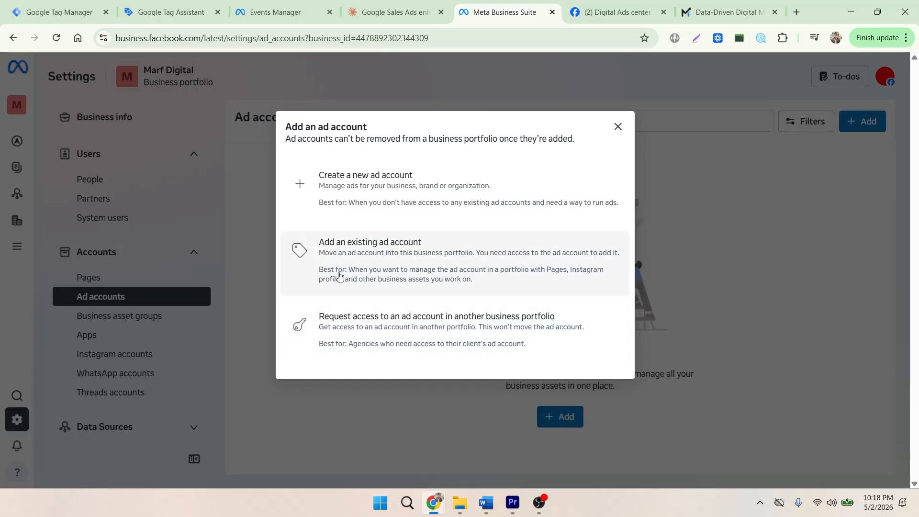
left_click(396, 193)
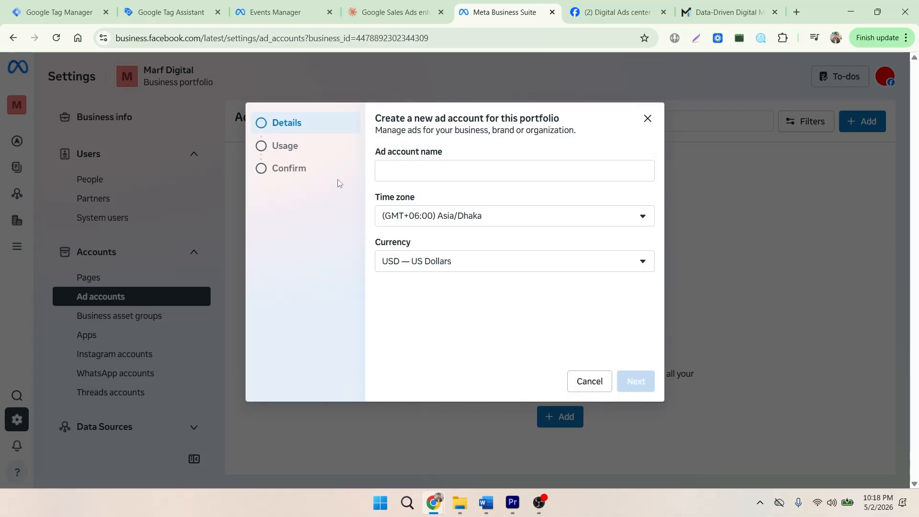
left_click(409, 168)
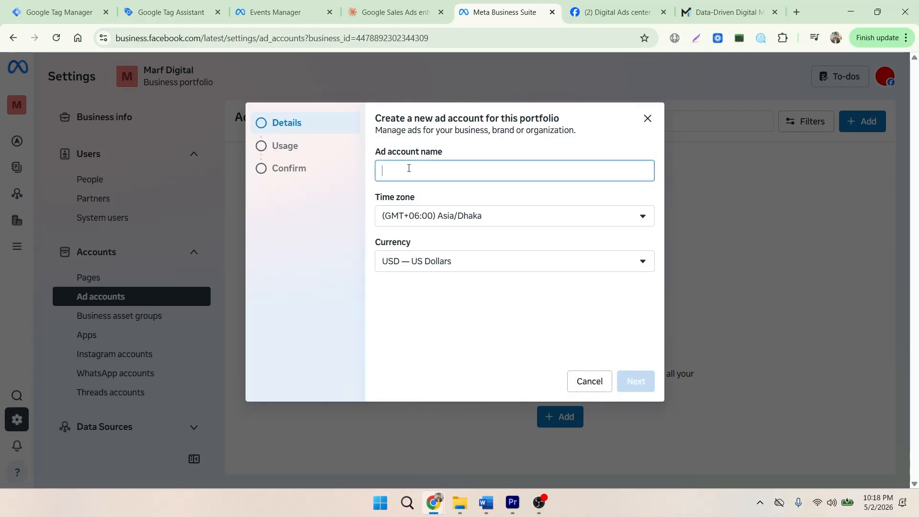
type("Marf Digi")
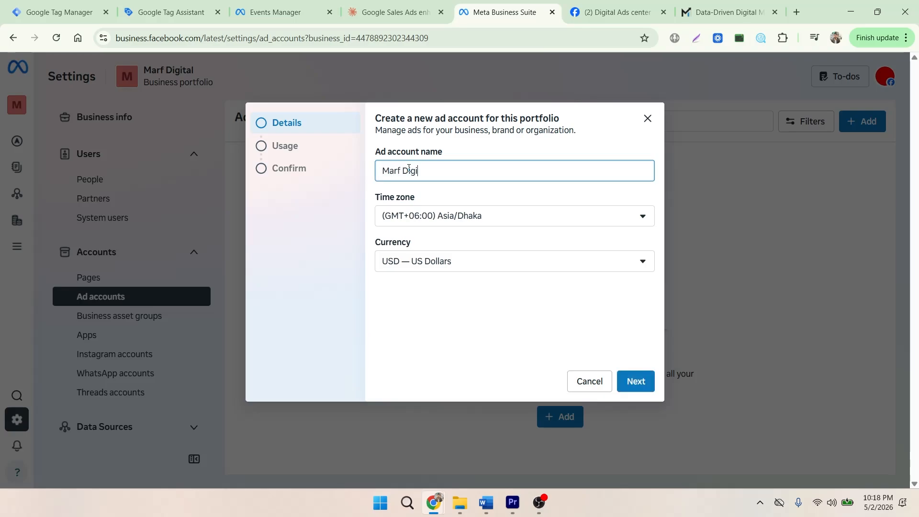
type("tak")
left_click(644, 384)
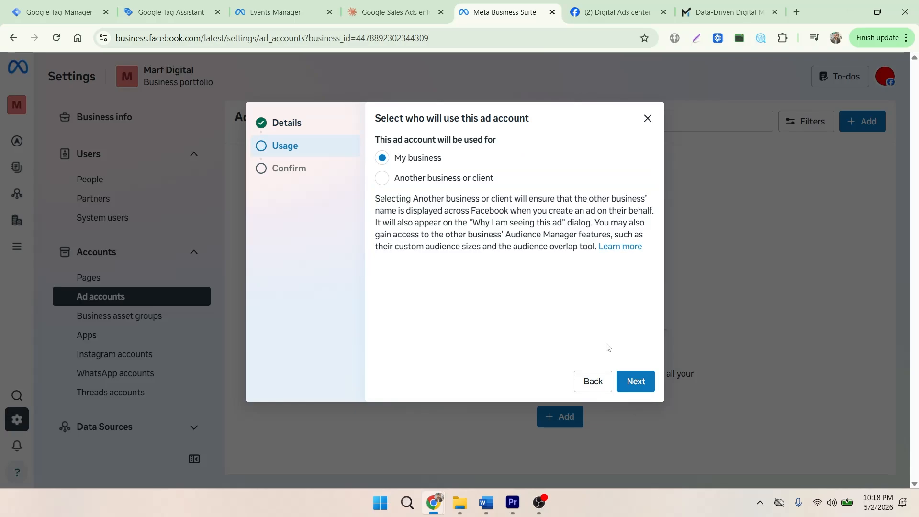
Keep the ad account's use as My business, agree to the terms and create it without adding payment info.
left_click(637, 381)
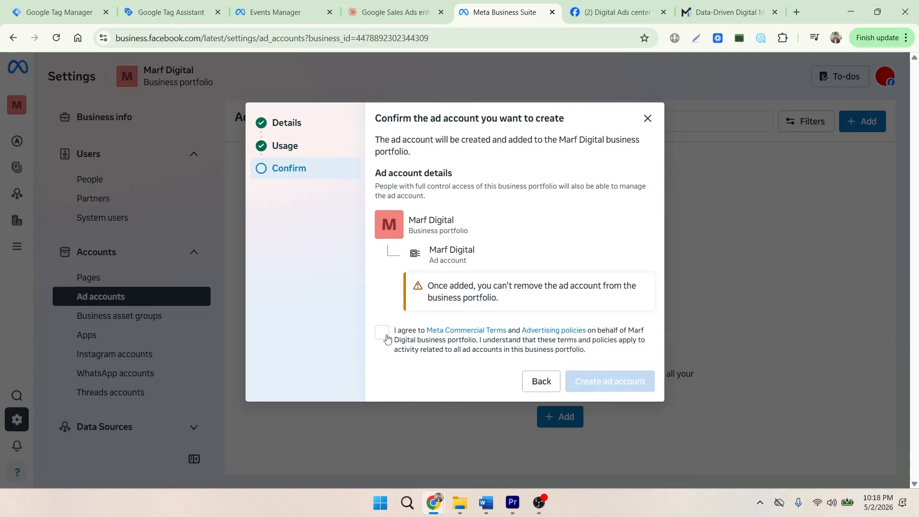
left_click(402, 339)
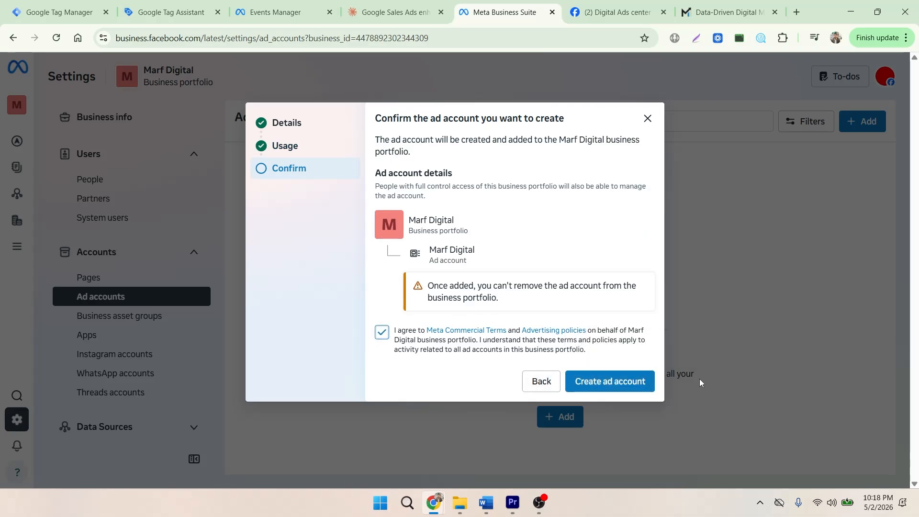
left_click(602, 382)
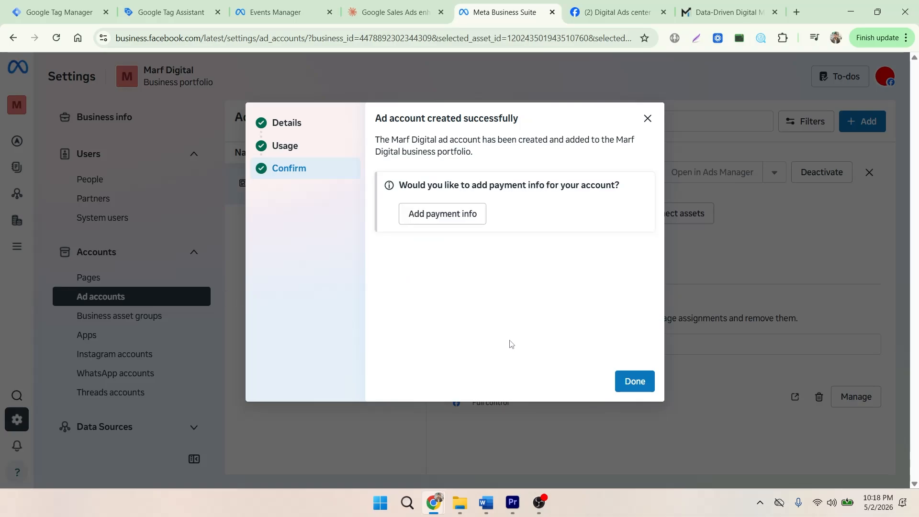
left_click(632, 381)
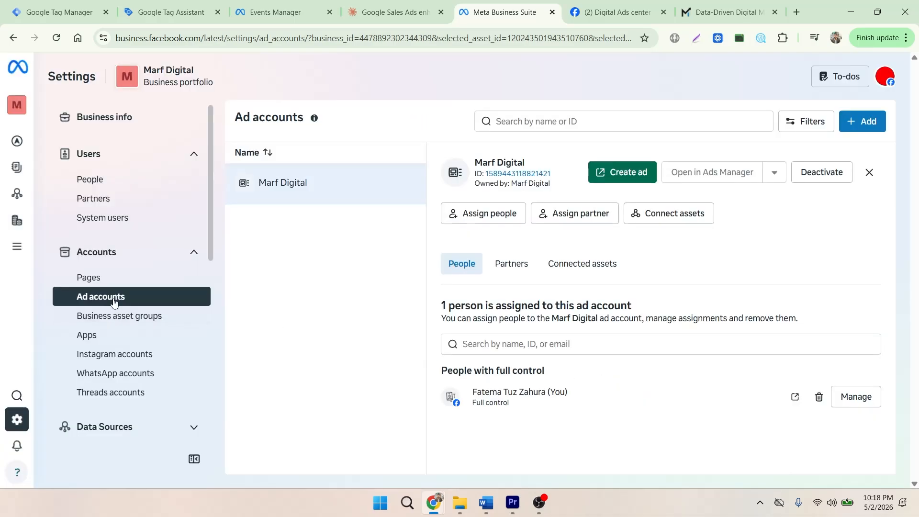